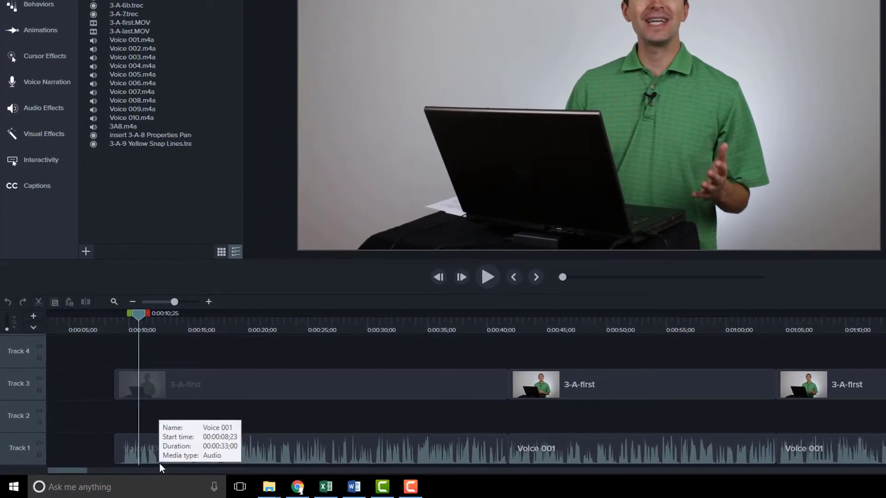
- Add four volume points on Voice 001 around 0:00:12;11 and dip the level between them
{"action": "left_click", "coordinate": [190, 303]}
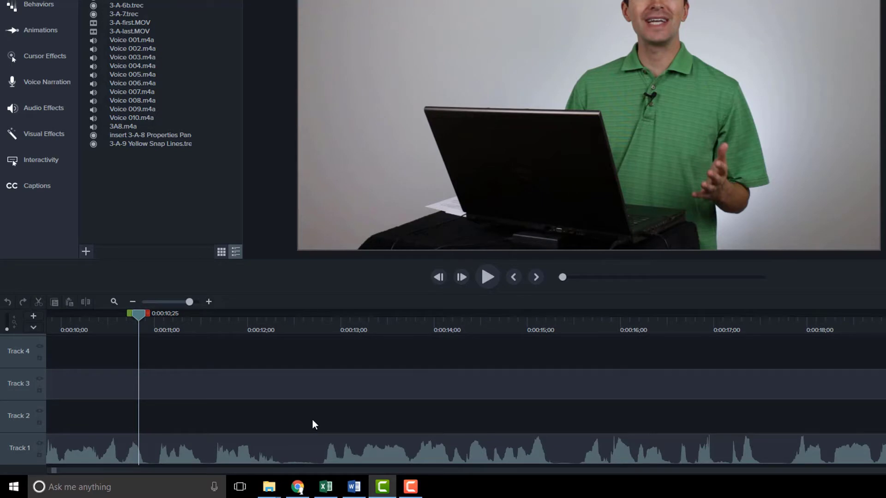
{"action": "left_click_drag", "start_coordinate": [274, 323], "coordinate": [280, 322]}
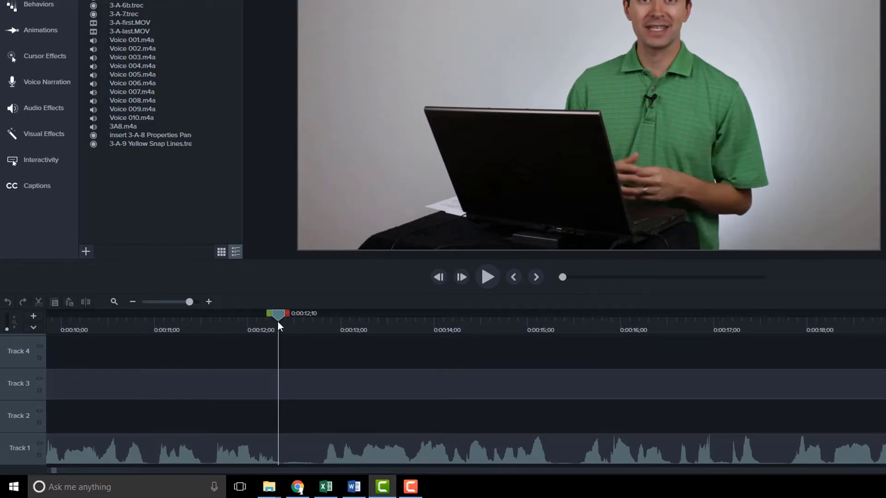
{"action": "left_click", "coordinate": [285, 440]}
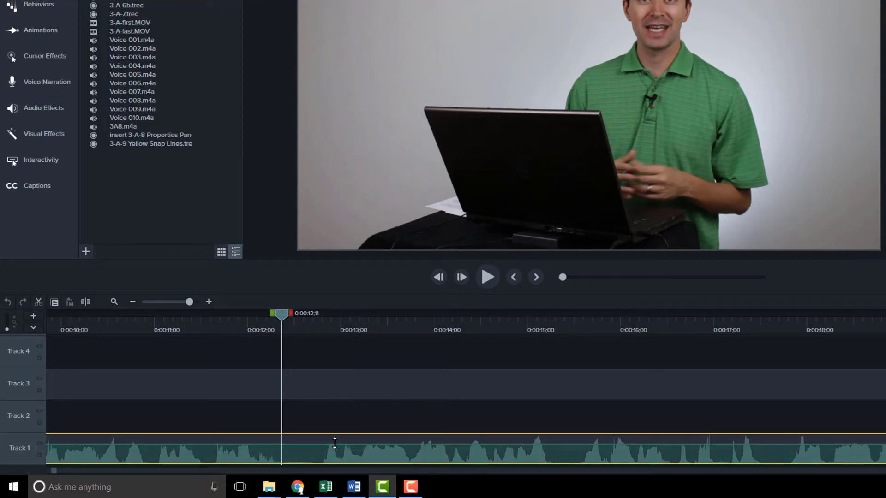
{"action": "double_click", "coordinate": [282, 444]}
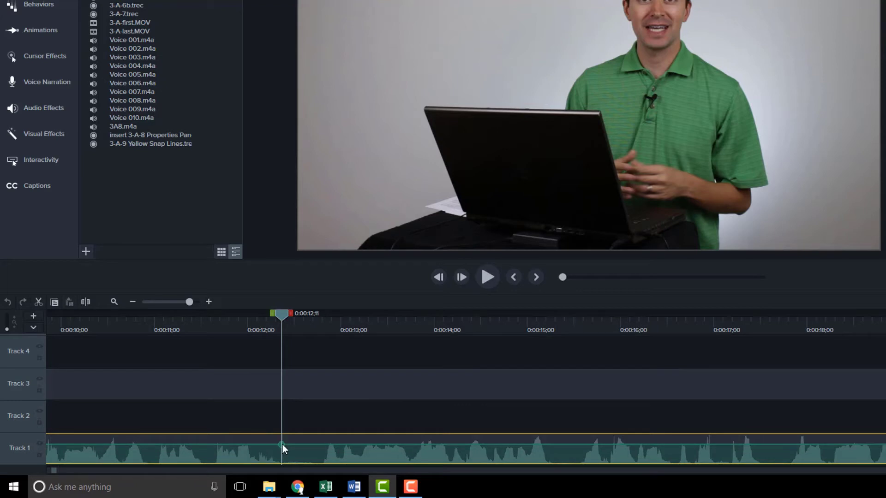
{"action": "double_click", "coordinate": [320, 444]}
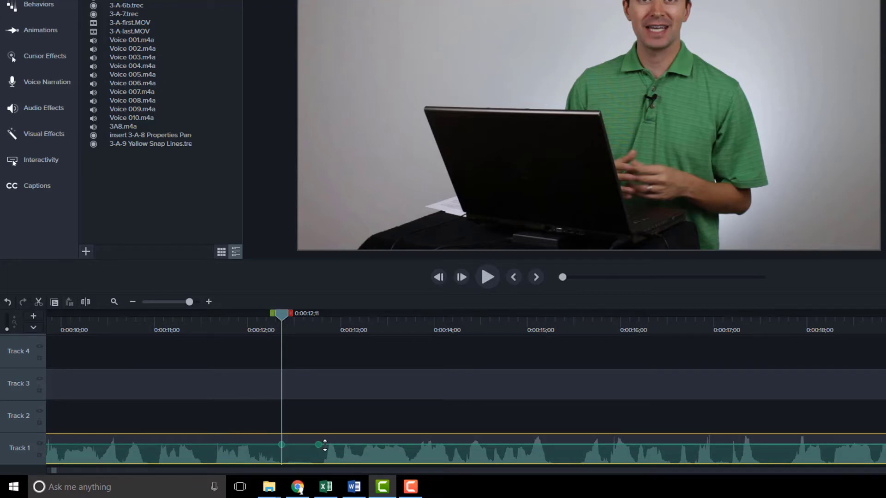
{"action": "double_click", "coordinate": [325, 444]}
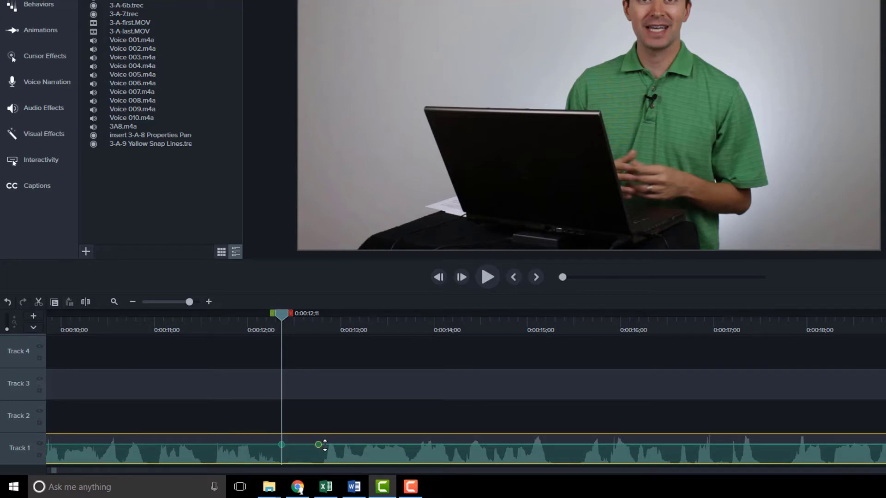
{"action": "double_click", "coordinate": [274, 444]}
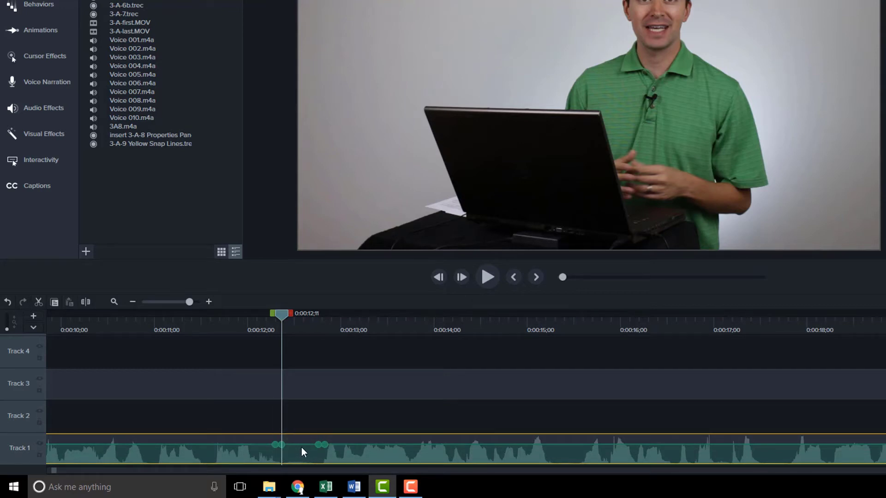
{"action": "left_click_drag", "start_coordinate": [297, 445], "coordinate": [298, 463]}
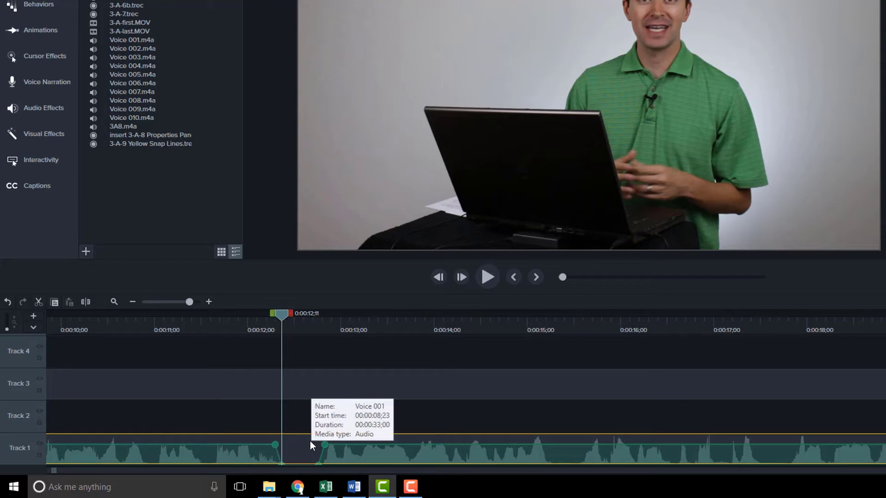
- Undo the volume dip and the four added volume points on Voice 001
{"action": "left_click", "coordinate": [9, 303]}
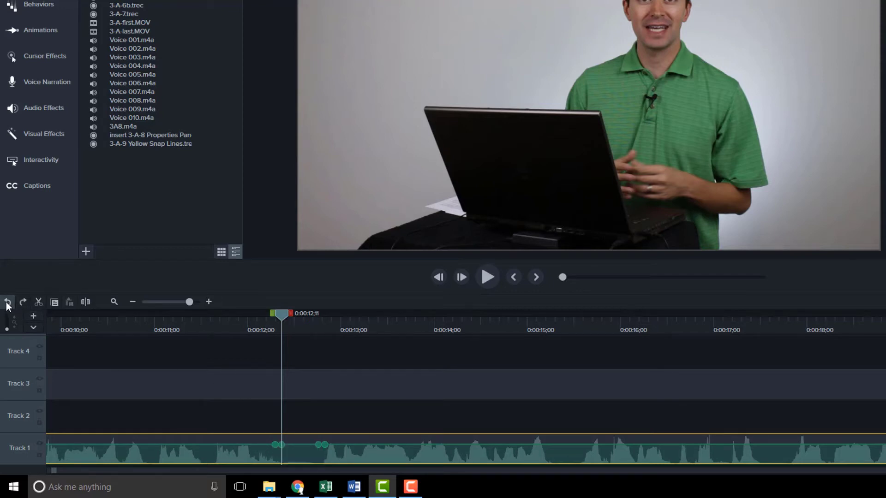
{"action": "left_click", "coordinate": [9, 304]}
{"action": "left_click", "coordinate": [8, 304]}
- Silence Voice 001 from 0:00:12;11 to 0:00:12;24 and add an earlier volume point
{"action": "left_click_drag", "start_coordinate": [290, 313], "coordinate": [330, 313]}
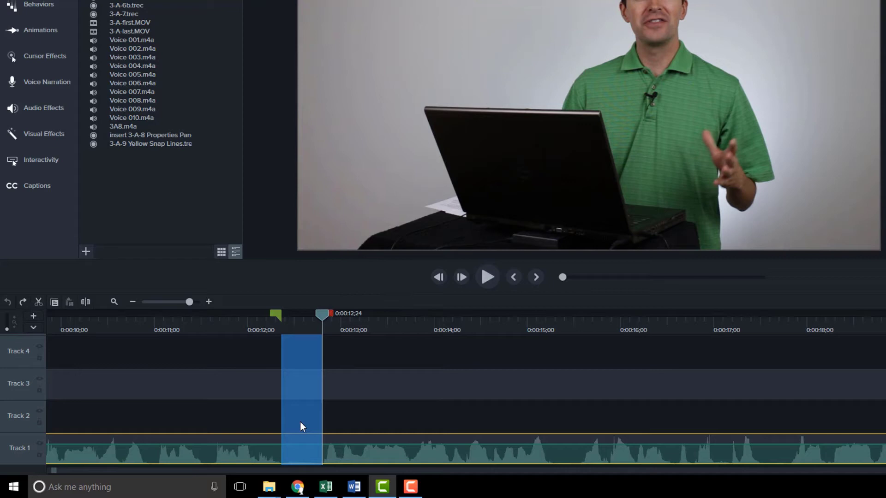
{"action": "left_click_drag", "start_coordinate": [297, 445], "coordinate": [298, 464]}
{"action": "double_click", "coordinate": [204, 443]}
- Insert a track below the voice audio and drop firefly from Music Tracks onto it
{"action": "left_click", "coordinate": [176, 302]}
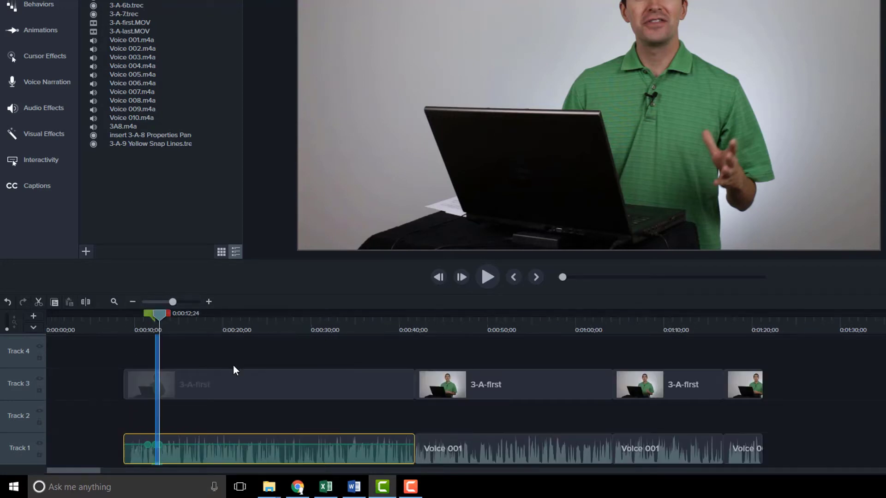
{"action": "left_click", "coordinate": [104, 423]}
{"action": "right_click", "coordinate": [19, 451]}
{"action": "mouse_move", "coordinate": [54, 334]}
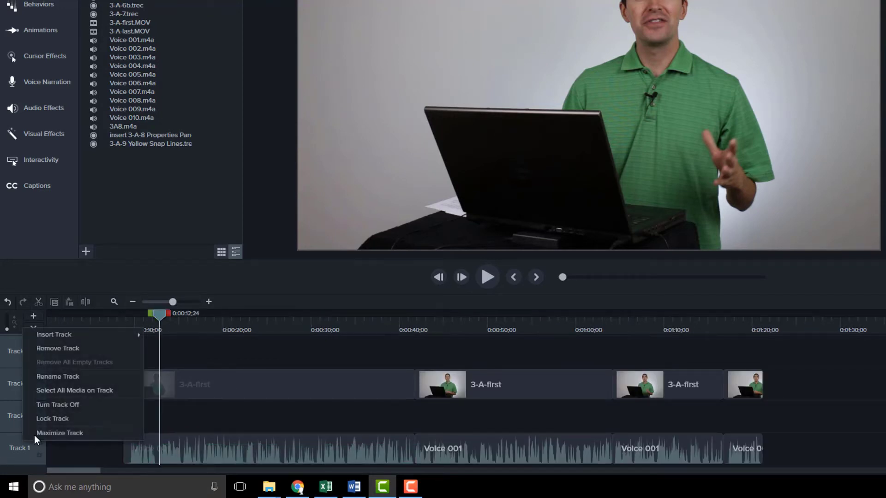
{"action": "left_click", "coordinate": [188, 349]}
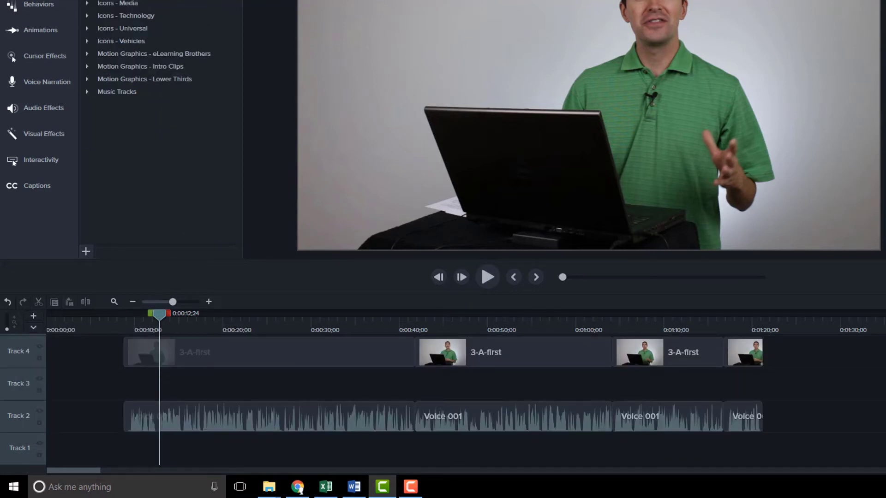
{"action": "left_click", "coordinate": [87, 92]}
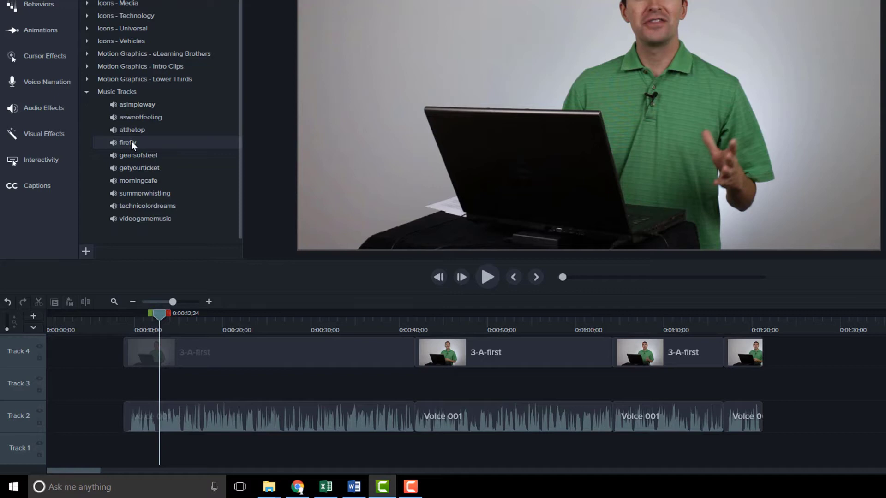
{"action": "mouse_move", "coordinate": [131, 141]}
{"action": "left_mouse_down"}
{"action": "mouse_move", "coordinate": [161, 463]}
{"action": "mouse_move", "coordinate": [67, 452]}
{"action": "mouse_move", "coordinate": [120, 456]}
{"action": "left_mouse_up"}
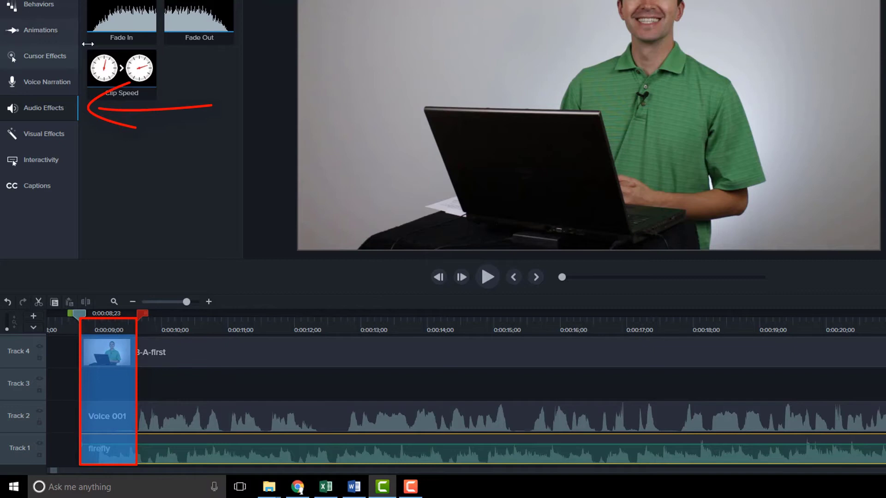
- Apply the Fade In audio effect to the firefly clip, then reselect the clip
{"action": "left_click_drag", "start_coordinate": [121, 18], "coordinate": [101, 453]}
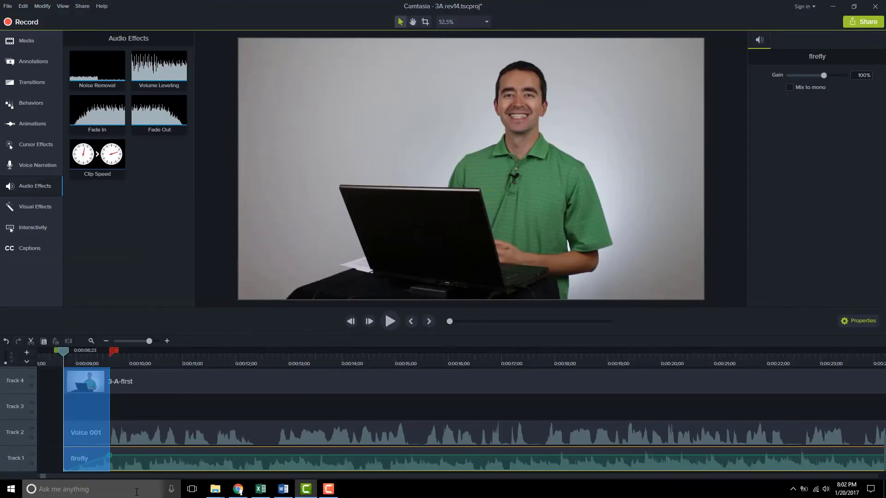
{"action": "left_click", "coordinate": [40, 429]}
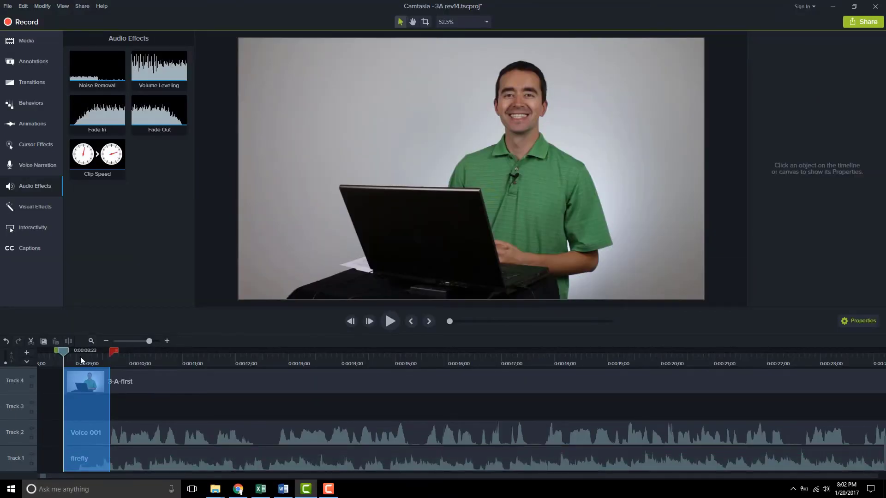
{"action": "left_click", "coordinate": [81, 356]}
{"action": "left_click", "coordinate": [50, 356]}
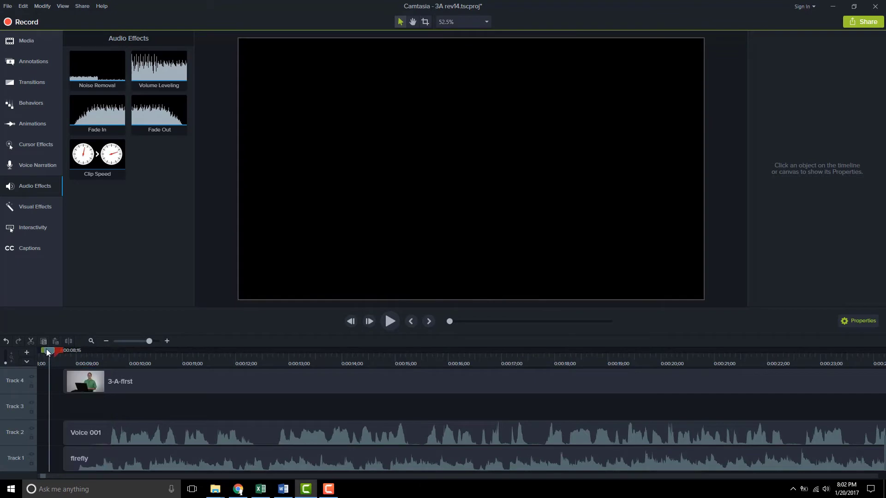
{"action": "left_click", "coordinate": [91, 466]}
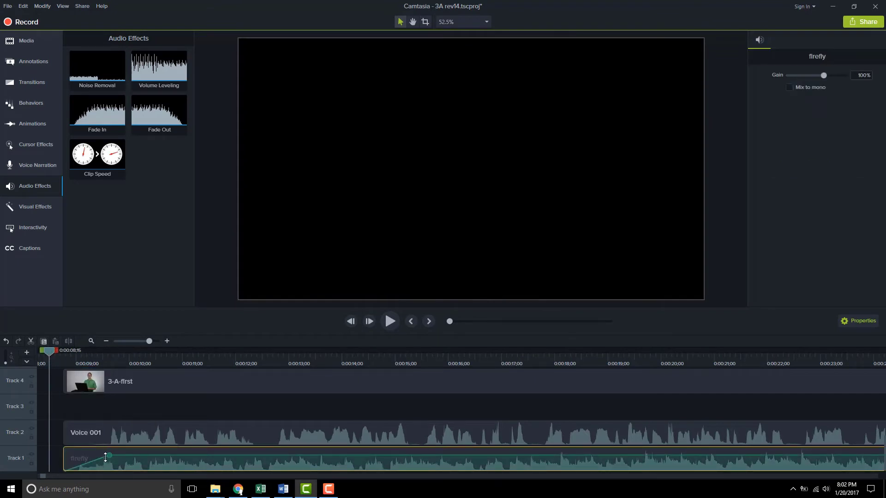
- Stretch the firefly fade-in to end near 0:00:12;06, checking timing from 0:00:08;23
{"action": "mouse_move", "coordinate": [109, 456]}
{"action": "left_mouse_down"}
{"action": "mouse_move", "coordinate": [276, 459]}
{"action": "mouse_move", "coordinate": [265, 455]}
{"action": "mouse_move", "coordinate": [264, 465]}
{"action": "mouse_move", "coordinate": [255, 456]}
{"action": "left_mouse_up"}
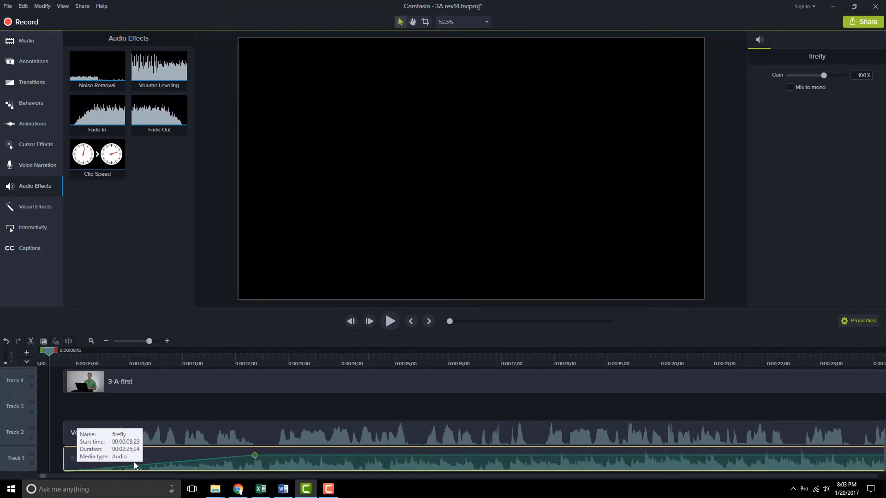
{"action": "left_click_drag", "start_coordinate": [49, 352], "coordinate": [256, 373]}
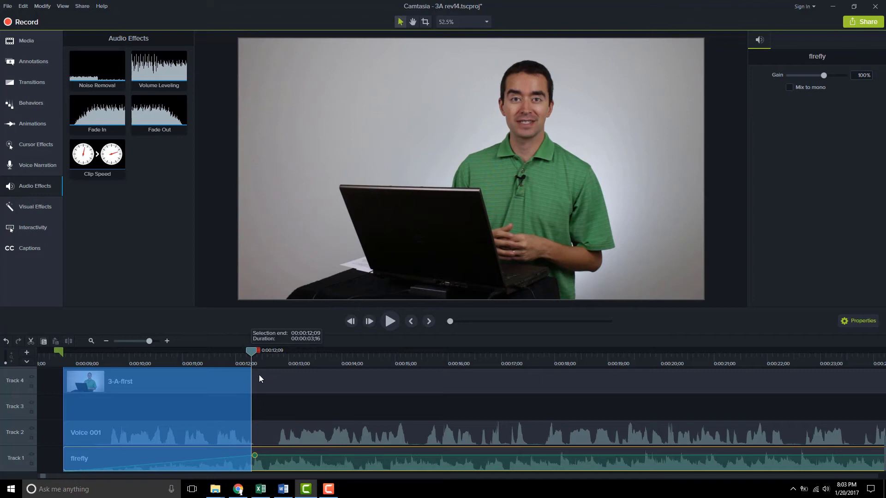
{"action": "left_click_drag", "start_coordinate": [255, 374], "coordinate": [258, 350]}
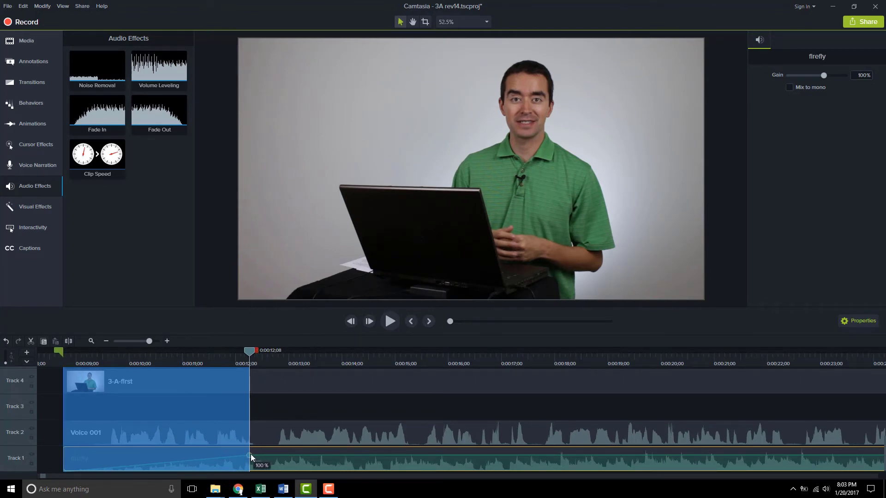
{"action": "left_click_drag", "start_coordinate": [210, 464], "coordinate": [134, 463]}
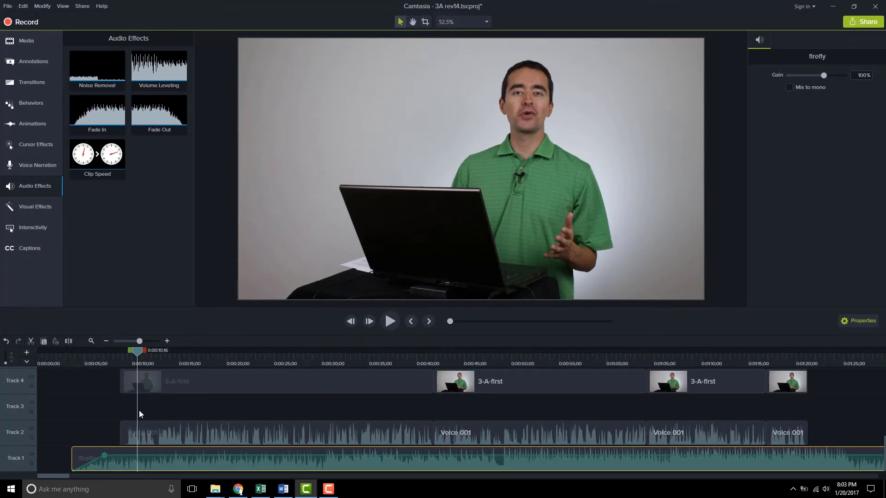
- Lower Track 1's firefly music to about 30% across the narration range
{"action": "mouse_move", "coordinate": [137, 349]}
{"action": "left_mouse_down"}
{"action": "mouse_move", "coordinate": [128, 351]}
{"action": "mouse_move", "coordinate": [813, 430]}
{"action": "left_mouse_up"}
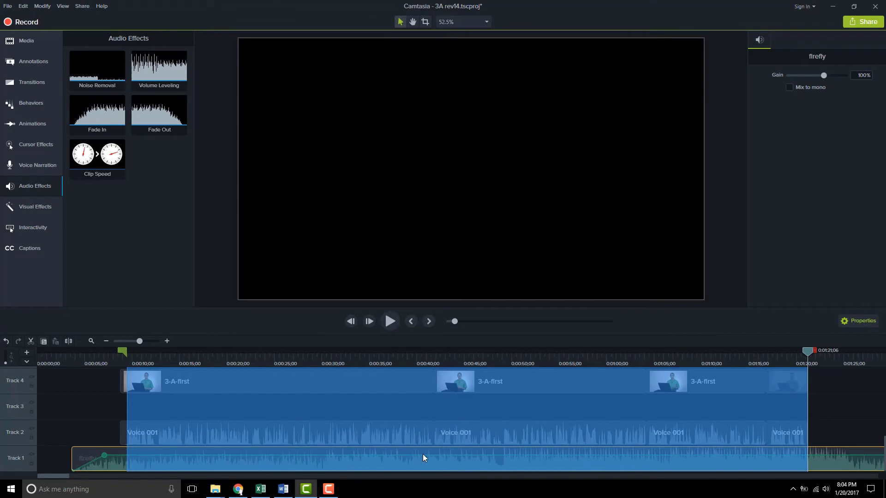
{"action": "left_click_drag", "start_coordinate": [422, 454], "coordinate": [423, 466]}
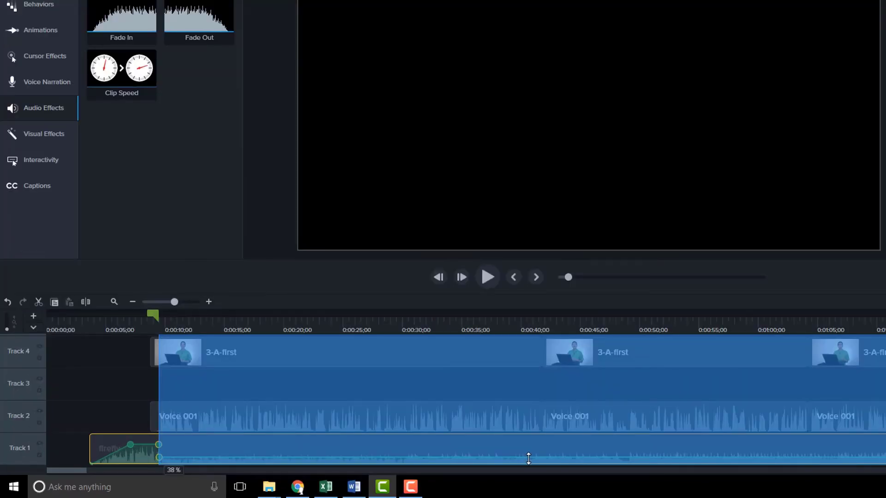
{"action": "left_click_drag", "start_coordinate": [528, 458], "coordinate": [528, 459]}
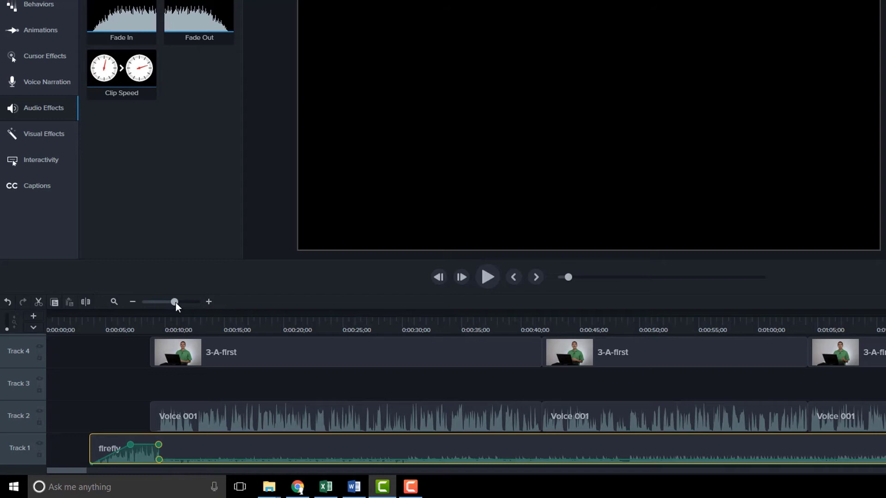
{"action": "left_click_drag", "start_coordinate": [192, 303], "coordinate": [193, 303]}
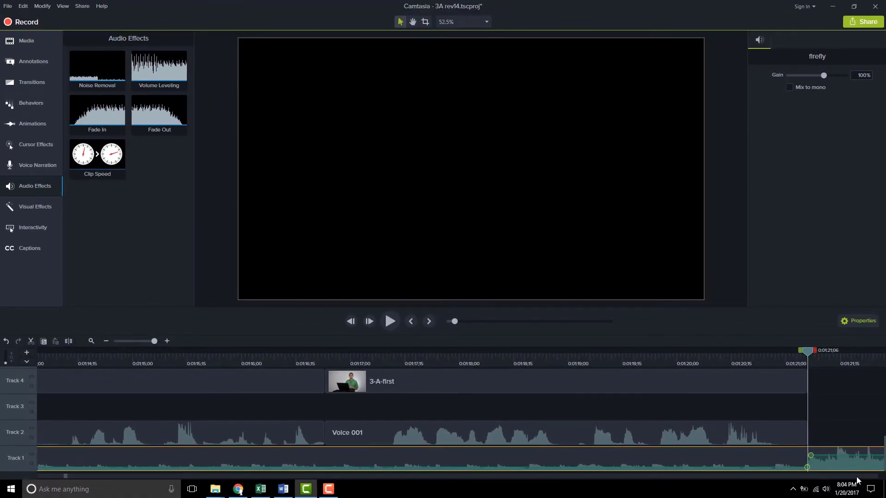
- Play the narration's end near 1:21 and ramp the music up from 27%
{"action": "left_click", "coordinate": [75, 475]}
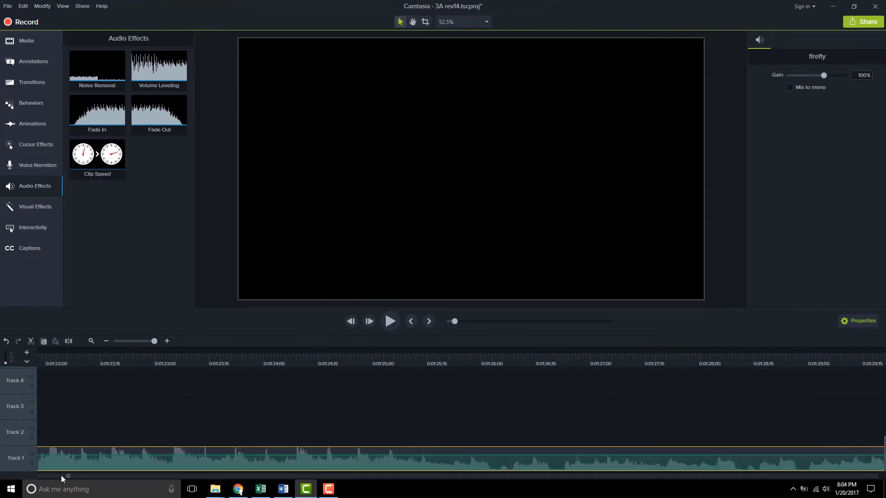
{"action": "key", "text": "space"}
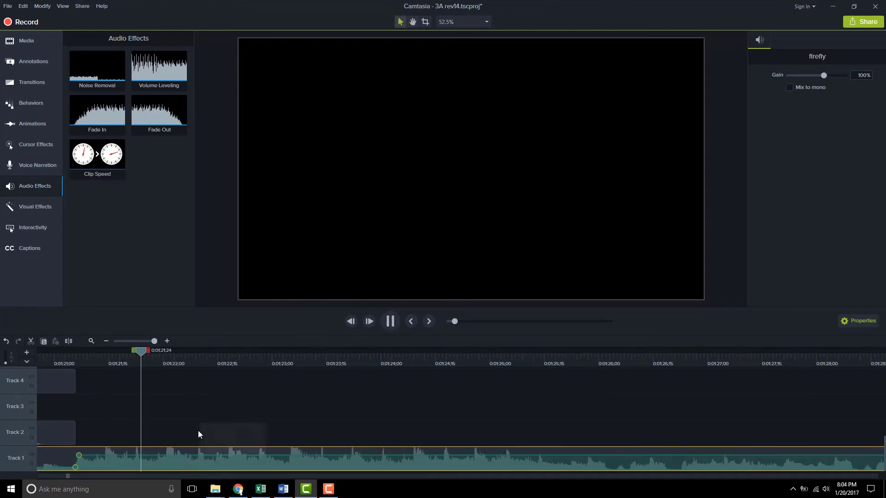
{"action": "key", "text": "space"}
{"action": "left_click_drag", "start_coordinate": [78, 455], "coordinate": [239, 456]}
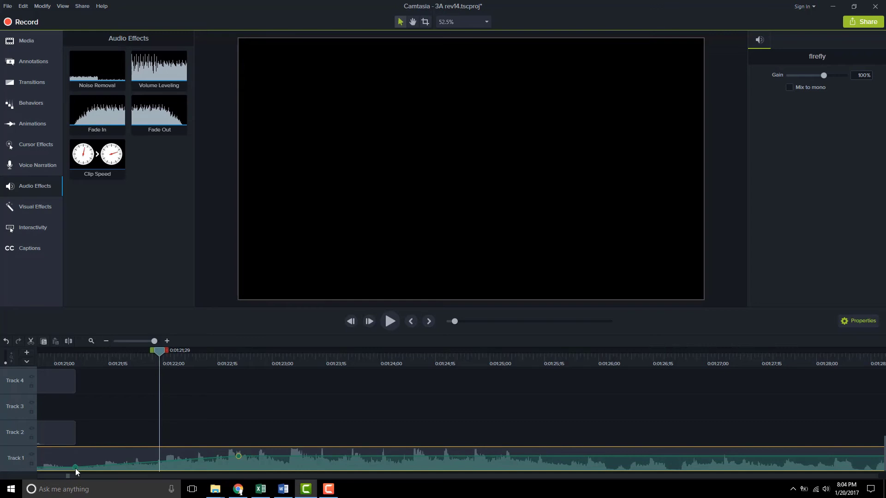
{"action": "mouse_move", "coordinate": [76, 467]}
{"action": "left_mouse_down"}
{"action": "mouse_move", "coordinate": [38, 469]}
{"action": "mouse_move", "coordinate": [47, 469]}
{"action": "left_mouse_up"}
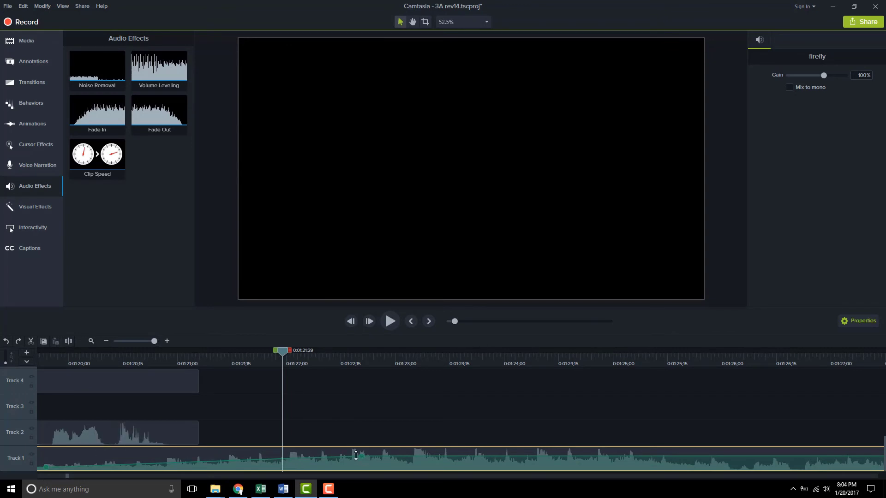
{"action": "left_click", "coordinate": [141, 341]}
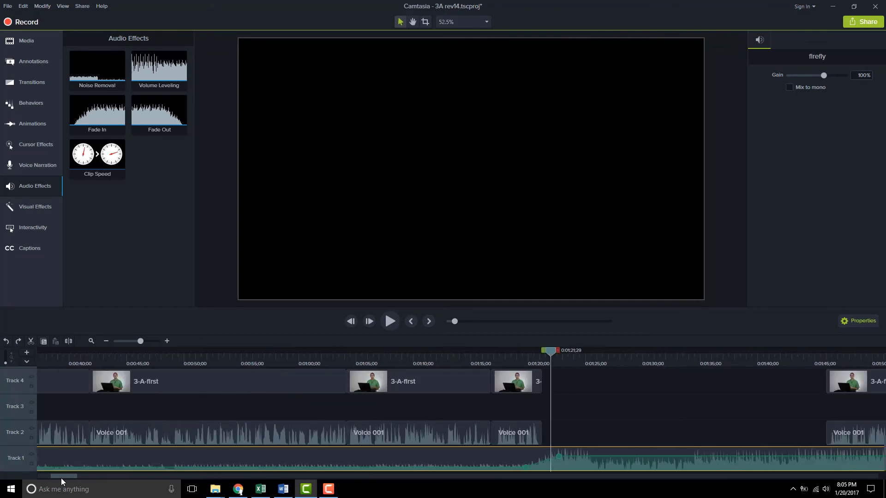
- Shorten the opening fade-in so firefly plays at 100%, then ramps to 27% near 0:00:09
{"action": "left_click_drag", "start_coordinate": [76, 476], "coordinate": [52, 478]}
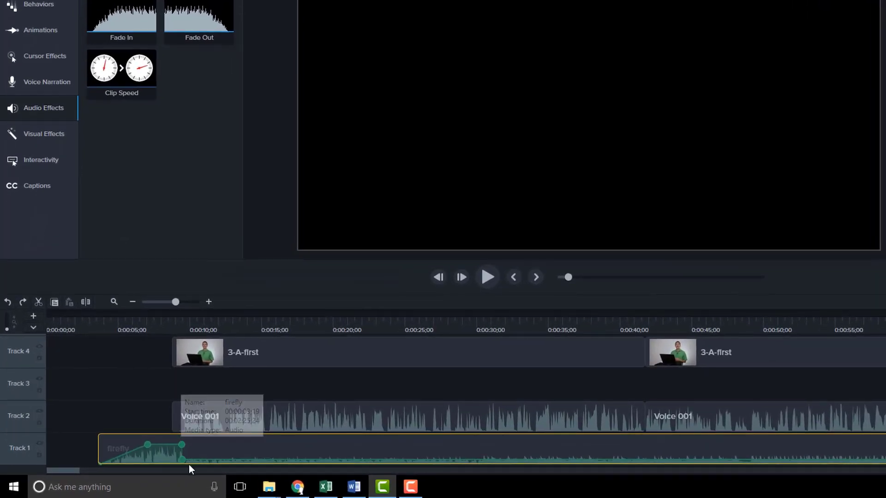
{"action": "left_click", "coordinate": [183, 325]}
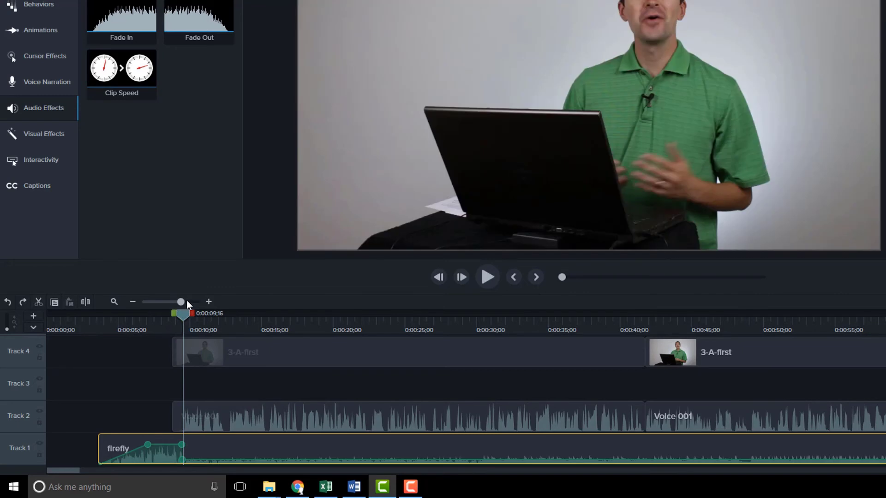
{"action": "left_click_drag", "start_coordinate": [185, 302], "coordinate": [185, 302]}
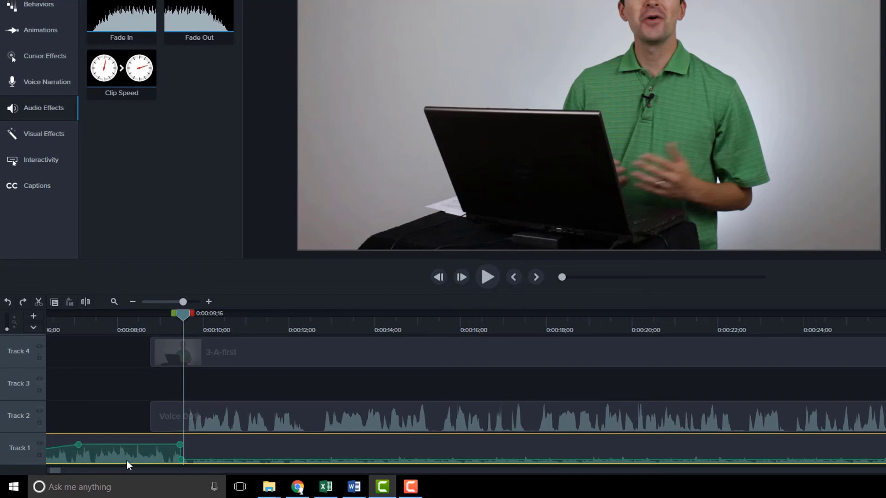
{"action": "left_click_drag", "start_coordinate": [56, 470], "coordinate": [51, 470]}
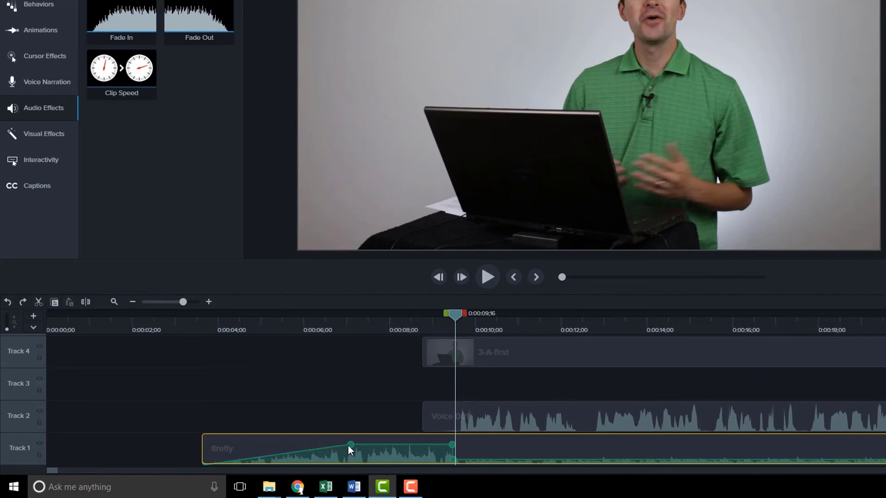
{"action": "left_click_drag", "start_coordinate": [350, 445], "coordinate": [213, 446]}
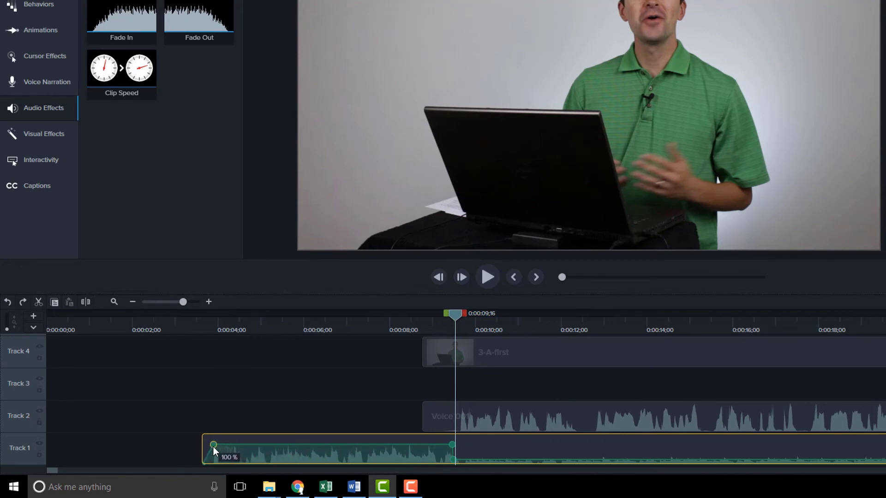
{"action": "left_click_drag", "start_coordinate": [452, 448], "coordinate": [415, 448]}
{"action": "left_click_drag", "start_coordinate": [454, 460], "coordinate": [488, 460]}
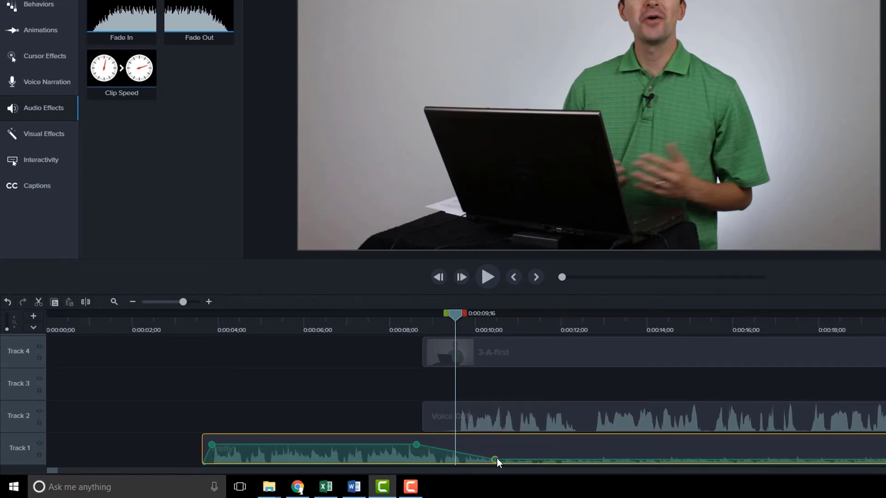
- Add and delete a test audio point, then remove all audio points from firefly
{"action": "double_click", "coordinate": [310, 444]}
{"action": "right_click", "coordinate": [309, 444]}
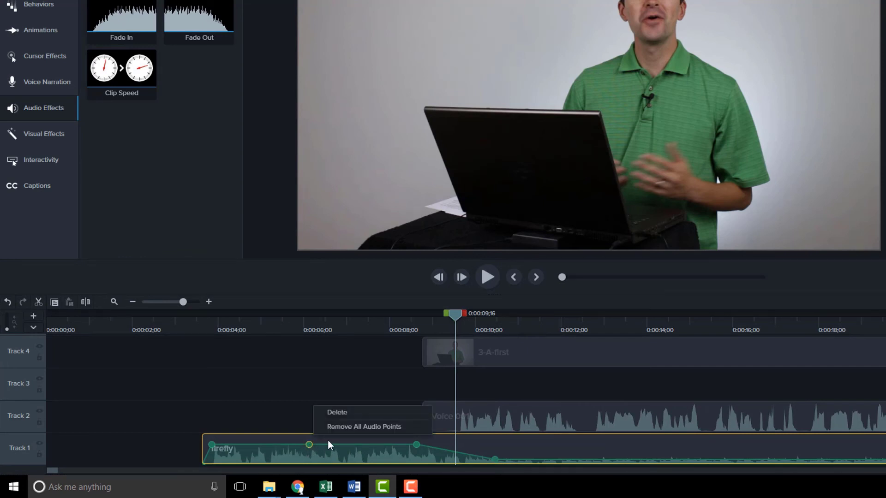
{"action": "left_click", "coordinate": [350, 413]}
{"action": "right_click", "coordinate": [415, 445]}
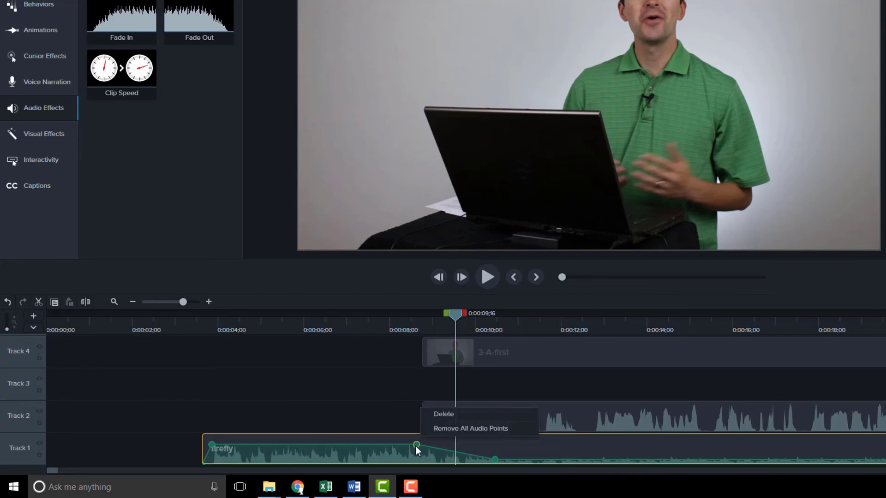
{"action": "left_click", "coordinate": [446, 429]}
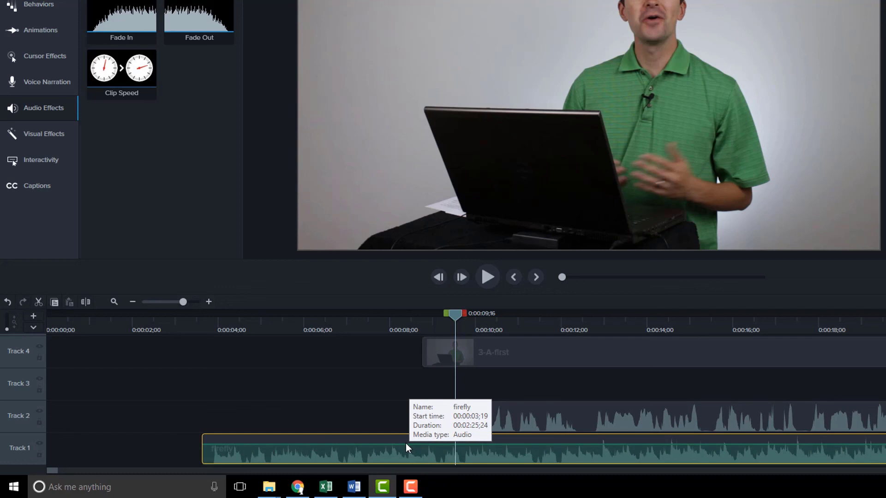
- Undo the point removal with Ctrl+Z and add an audio point early in firefly
{"action": "key", "text": "ctrl+z"}
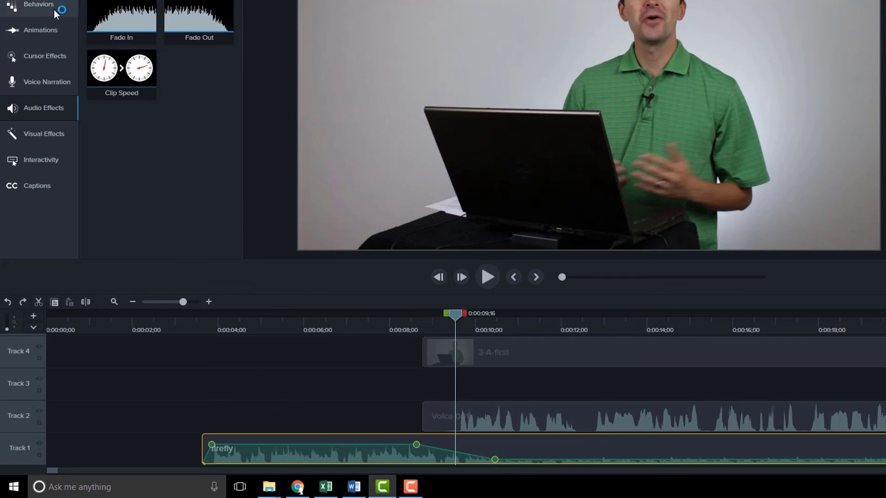
{"action": "left_click", "coordinate": [41, 2]}
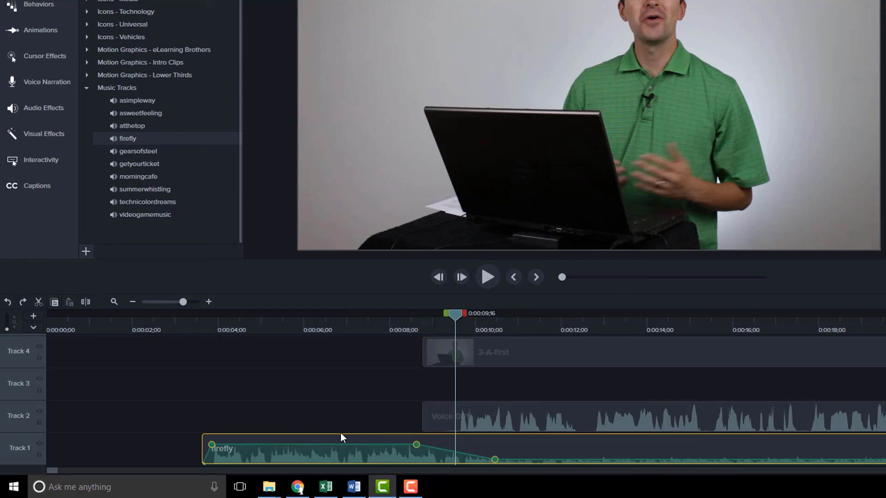
{"action": "left_click", "coordinate": [262, 445]}
{"action": "right_click", "coordinate": [301, 444]}
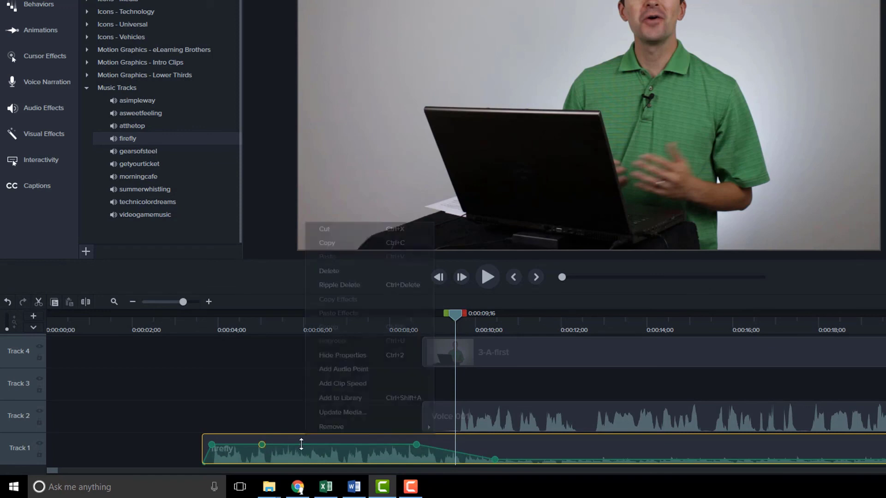
{"action": "right_click", "coordinate": [263, 445]}
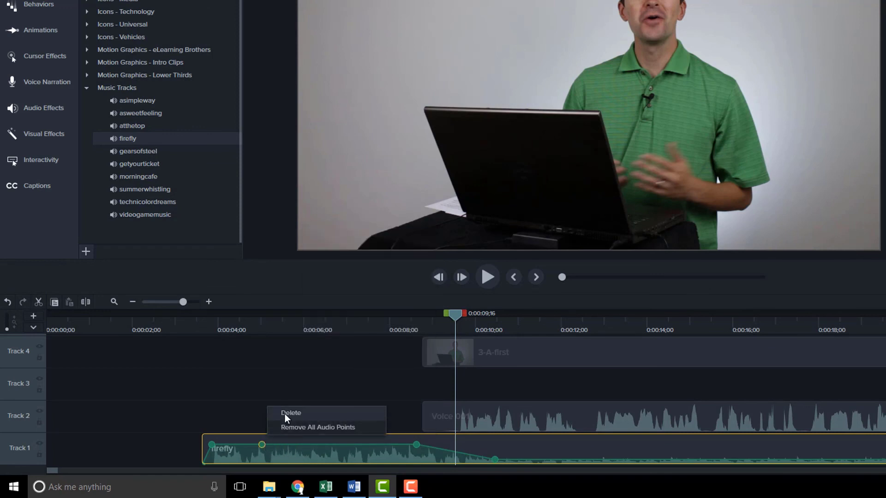
{"action": "left_click", "coordinate": [400, 446]}
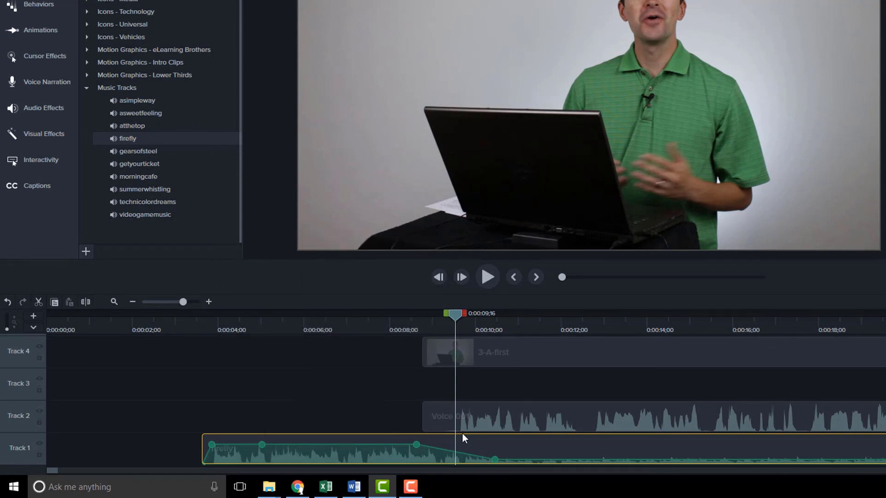